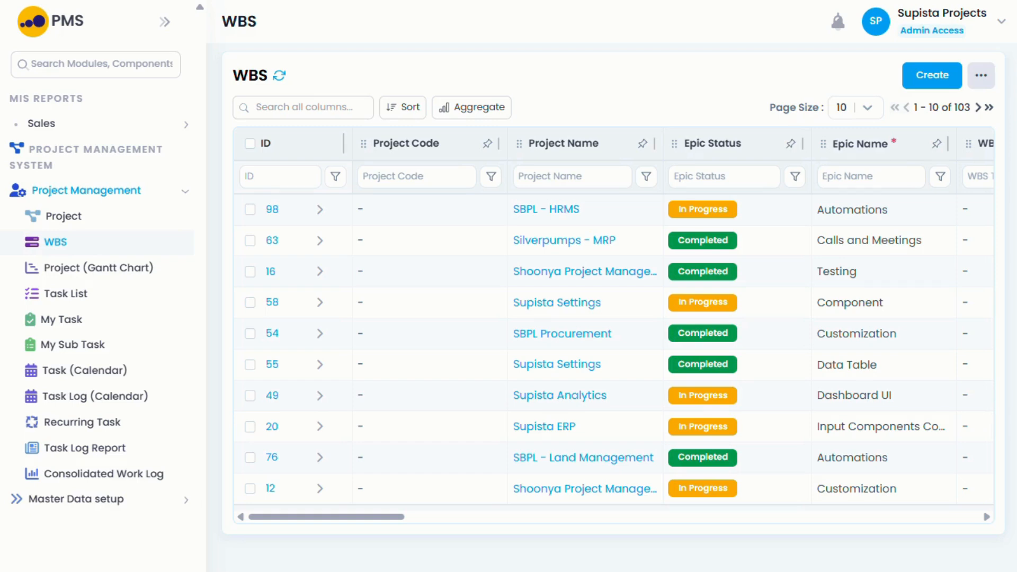
# Step: Start a new WBS record and link it to the project Project Testing
pyautogui.click(932, 76)
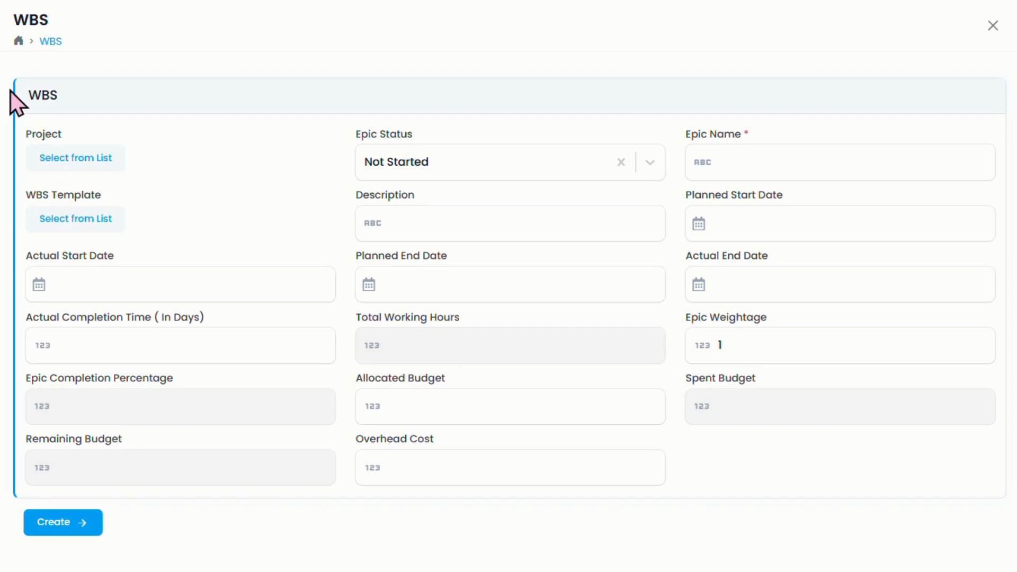
pyautogui.click(76, 157)
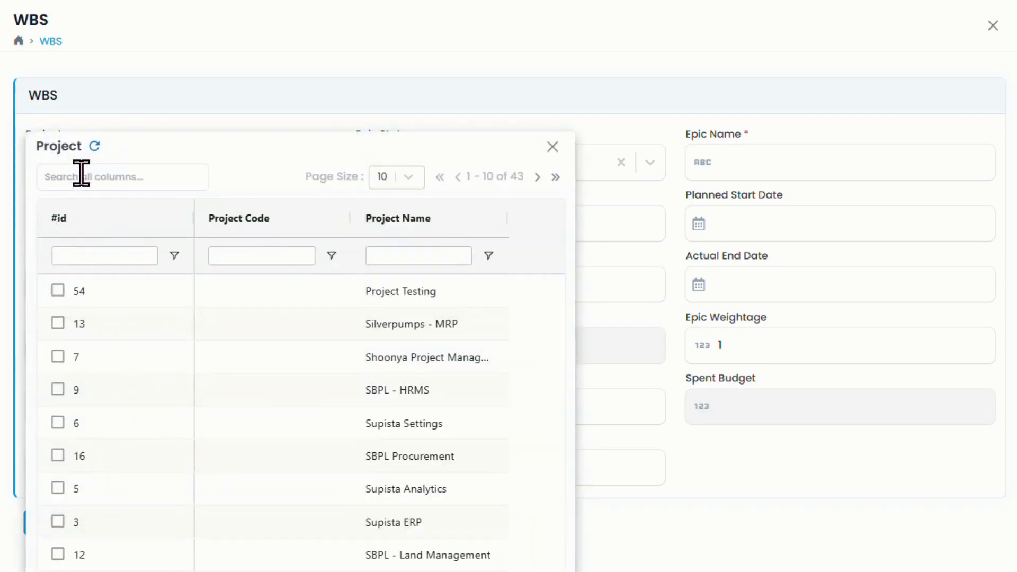
pyautogui.click(60, 290)
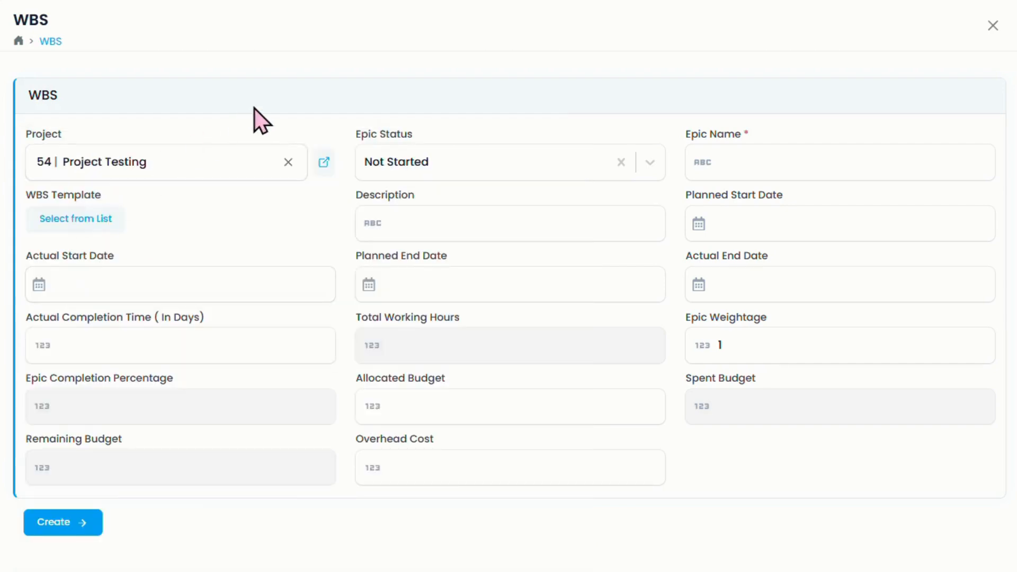
# Step: Set the epic status to In Progress and name the epic WBS Testing
pyautogui.click(458, 175)
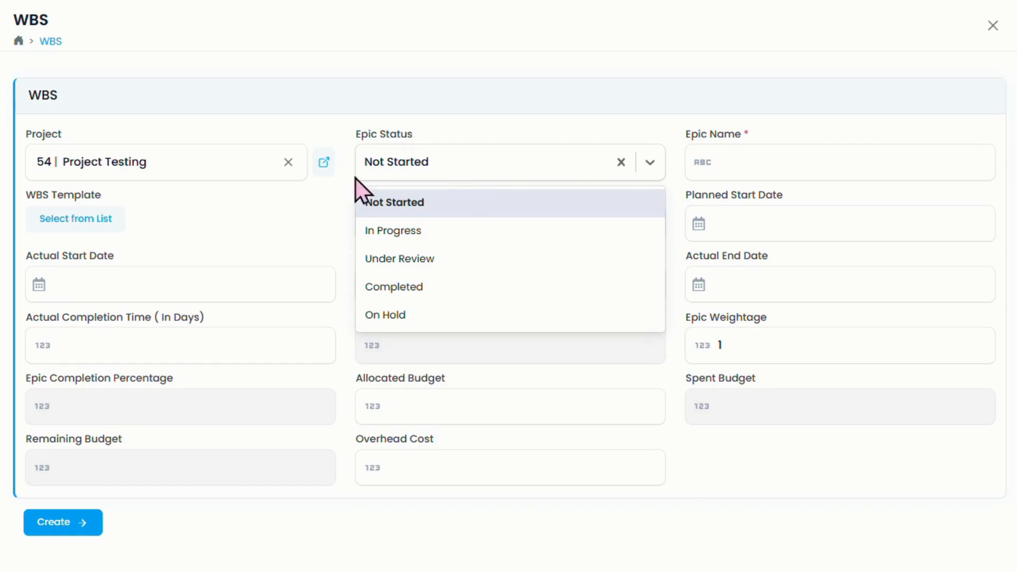
pyautogui.click(403, 233)
pyautogui.click(854, 154)
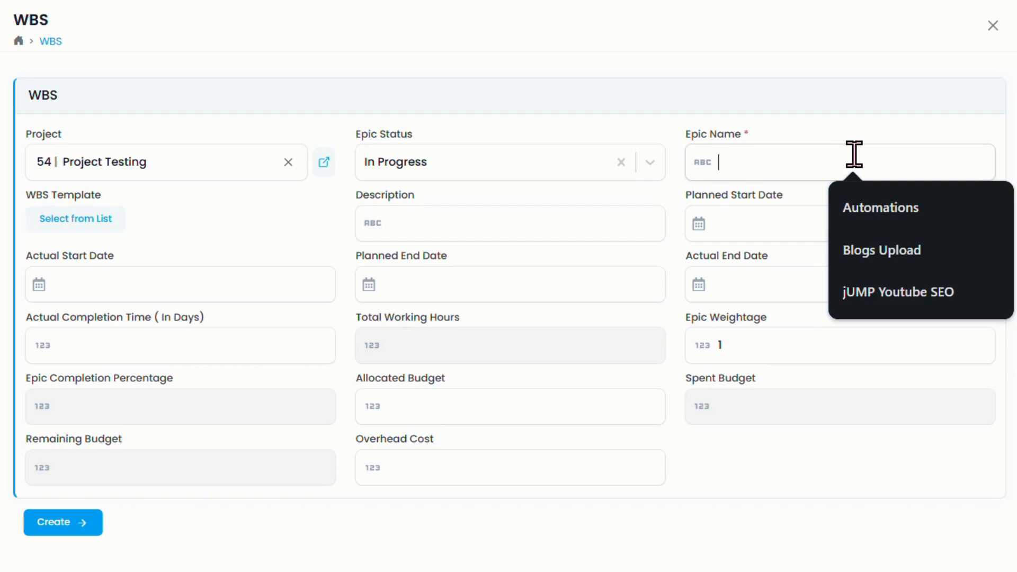
pyautogui.write('W')
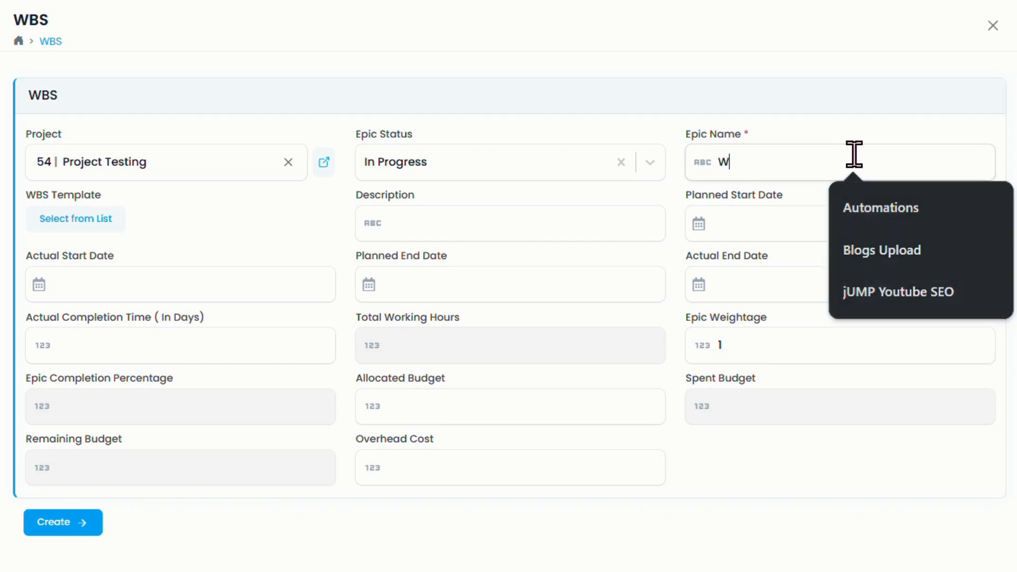
pyautogui.write('BS Testing')
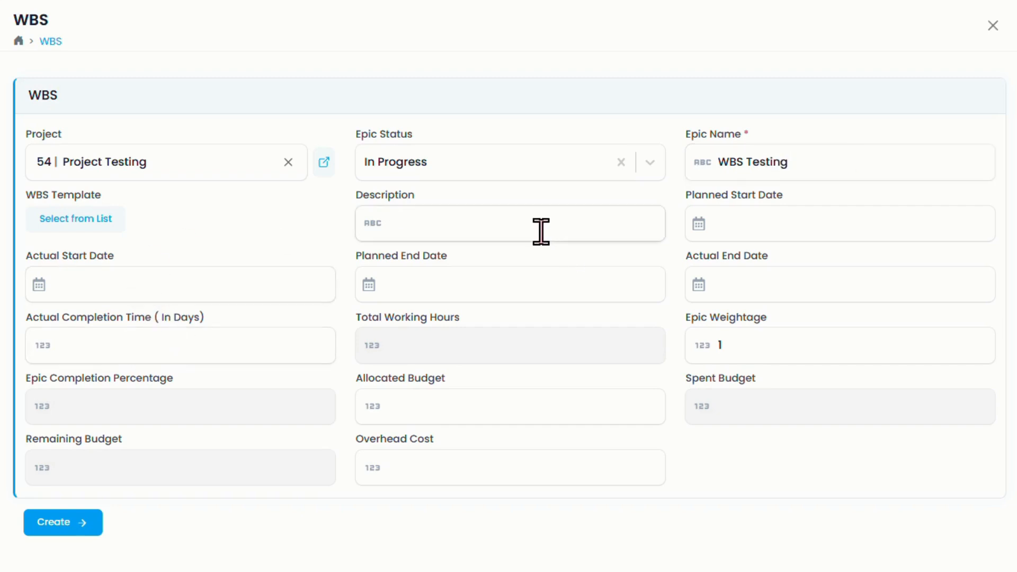
# Step: Set the planned and actual start dates to 24-Jul-2026 and the planned end date to 26-Jul-2026
pyautogui.click(934, 208)
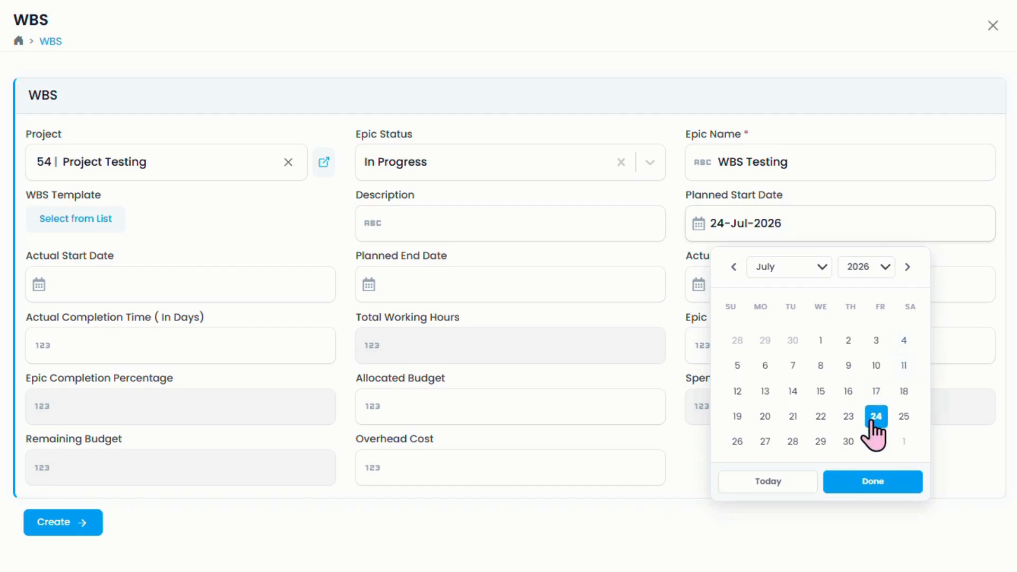
pyautogui.click(169, 285)
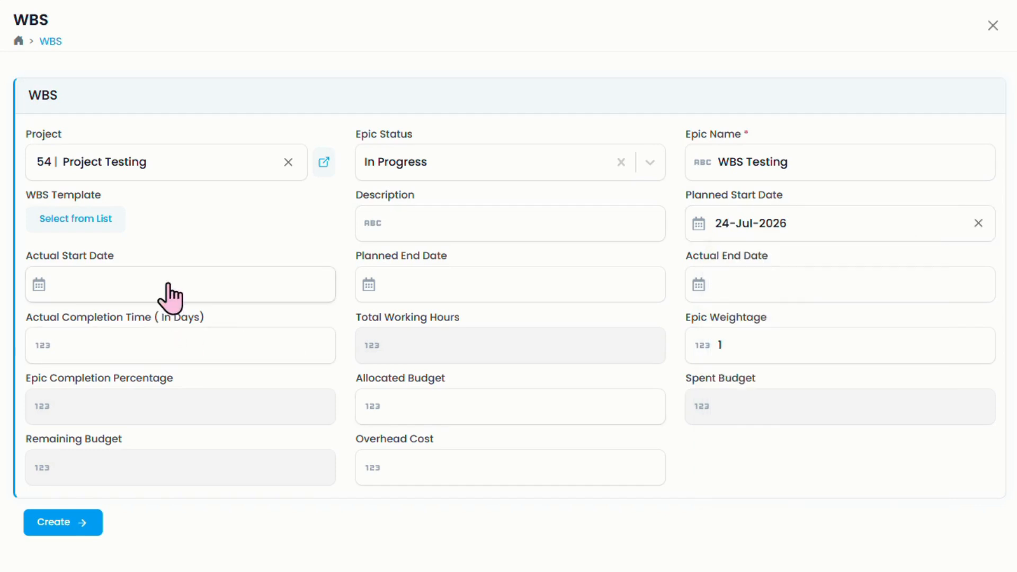
pyautogui.click(168, 284)
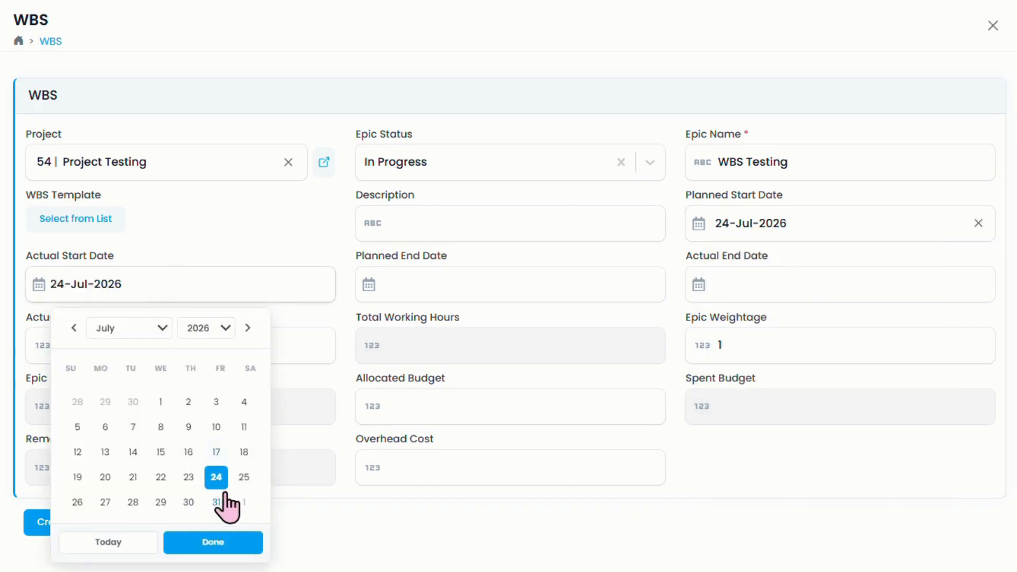
pyautogui.click(77, 502)
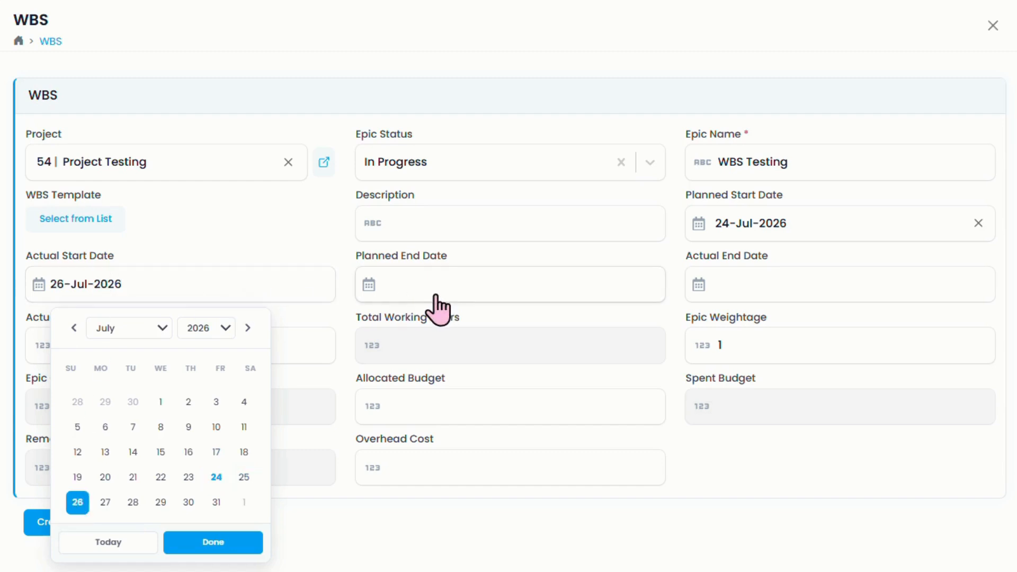
pyautogui.click(217, 479)
pyautogui.click(469, 279)
pyautogui.click(407, 502)
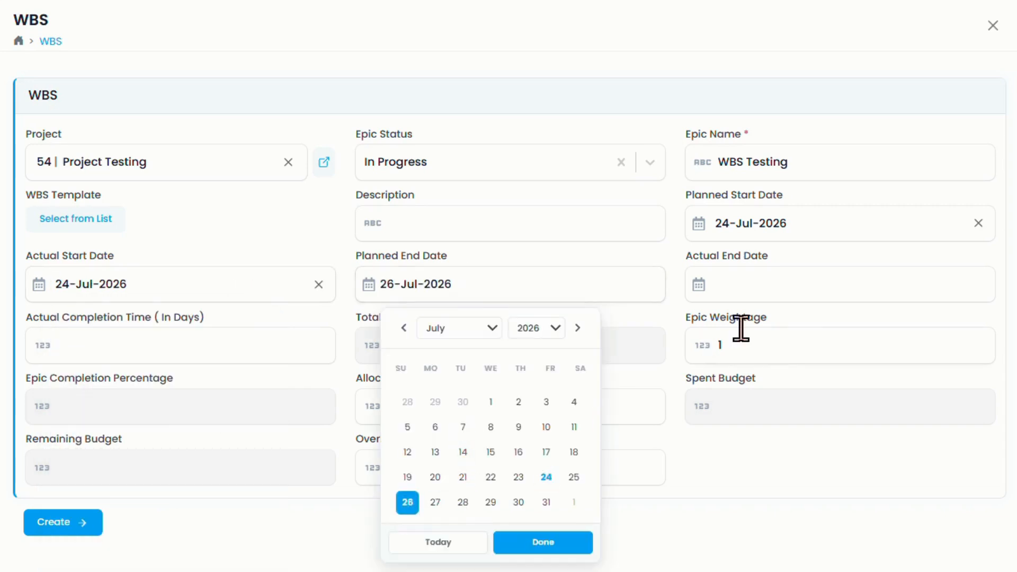
pyautogui.click(227, 255)
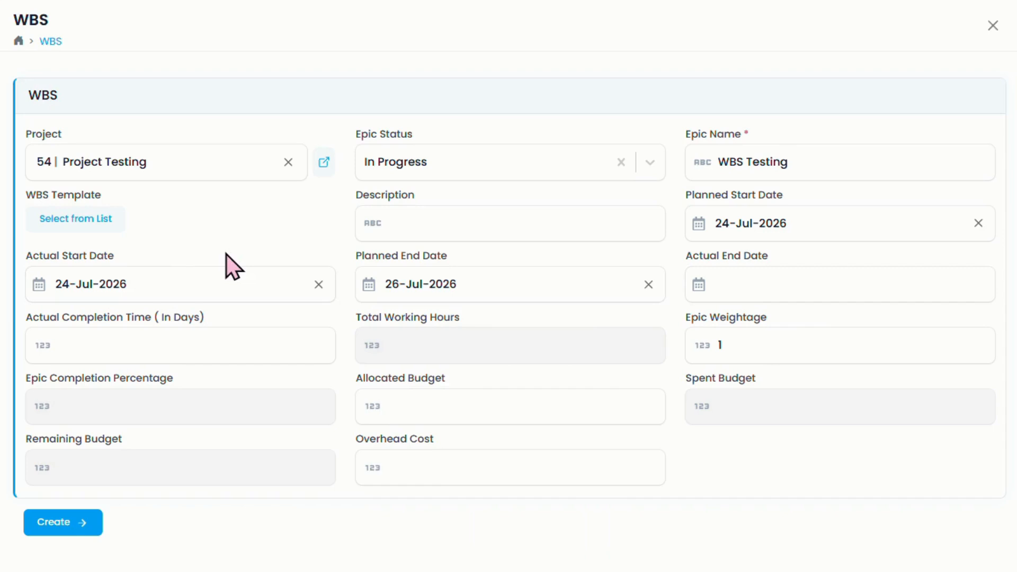
# Step: Enter an allocated budget of 10000, create the WBS record and return to the WBS list
pyautogui.click(496, 416)
pyautogui.write('10000')
pyautogui.click(48, 530)
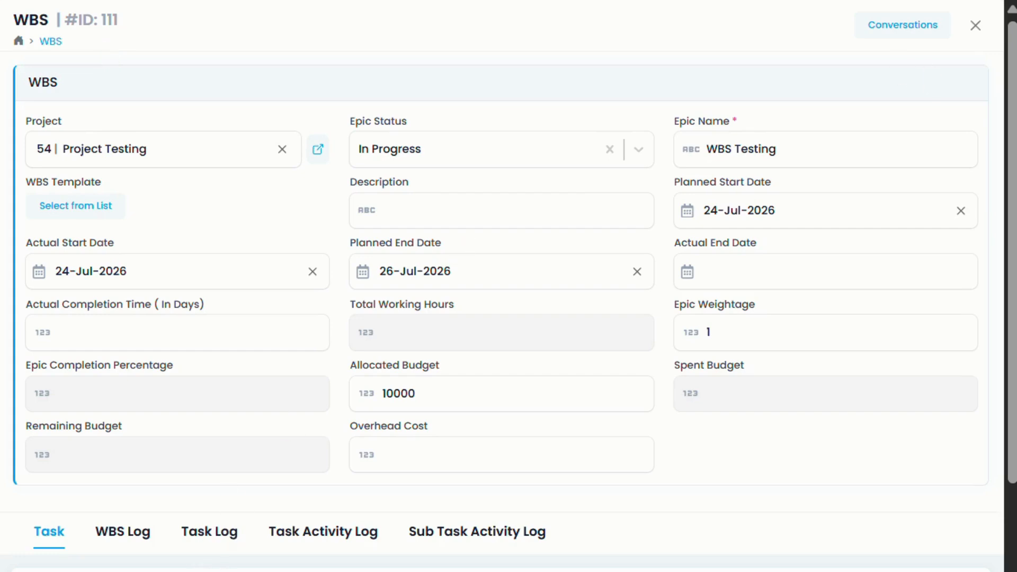
pyautogui.click(978, 33)
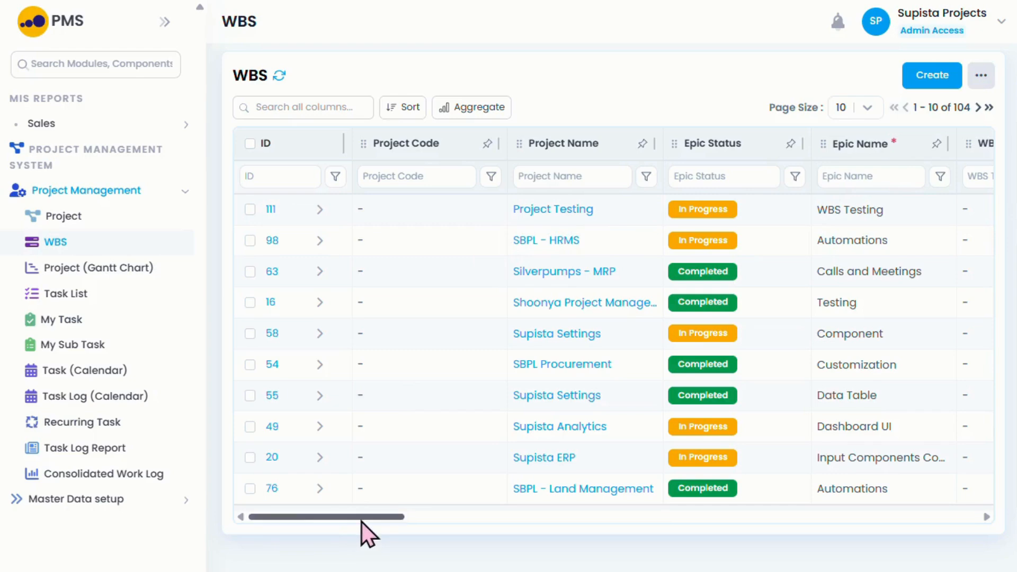
# Step: Pin the Project Name column in the WBS table and check it against the date columns
pyautogui.moveTo(361, 523); pyautogui.dragTo(435, 530)
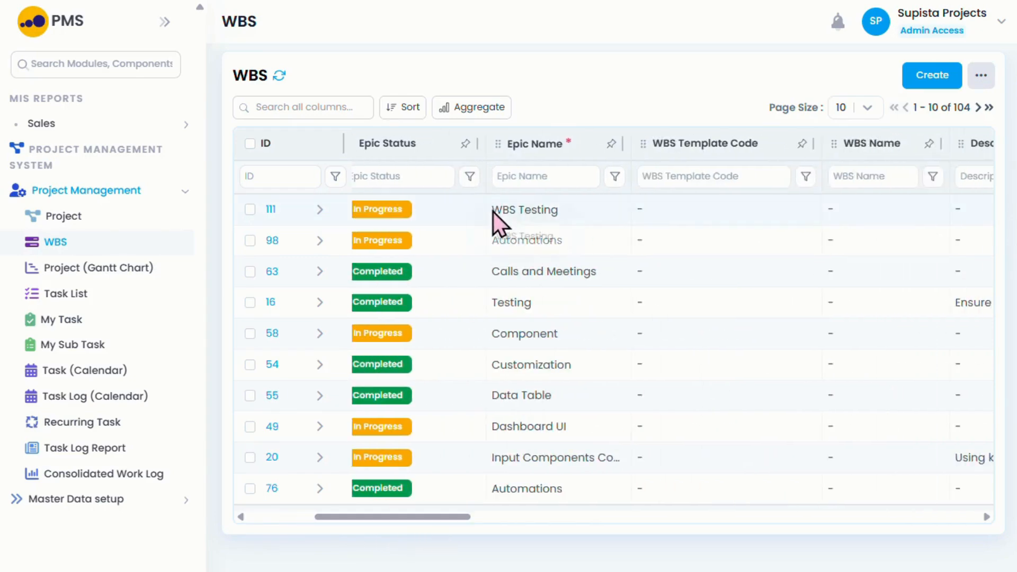
pyautogui.moveTo(453, 522); pyautogui.dragTo(360, 537)
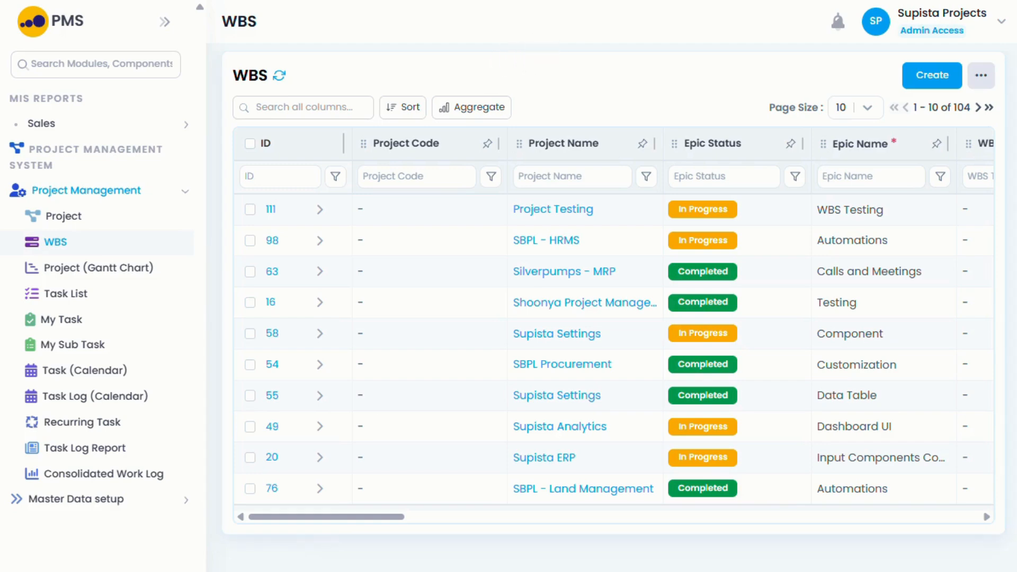
pyautogui.moveTo(293, 517); pyautogui.dragTo(268, 527)
pyautogui.click(642, 144)
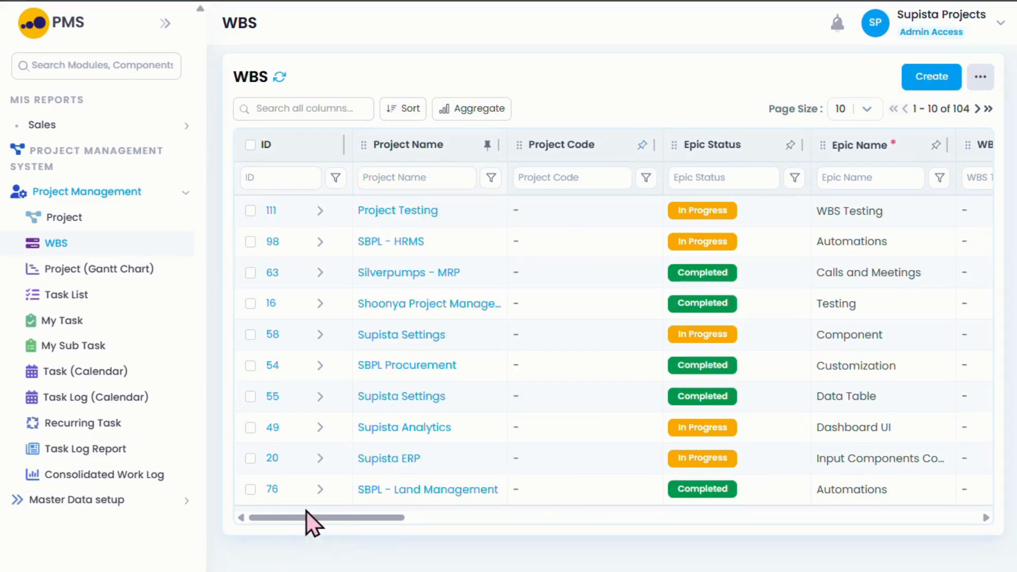
pyautogui.moveTo(325, 517); pyautogui.dragTo(450, 522)
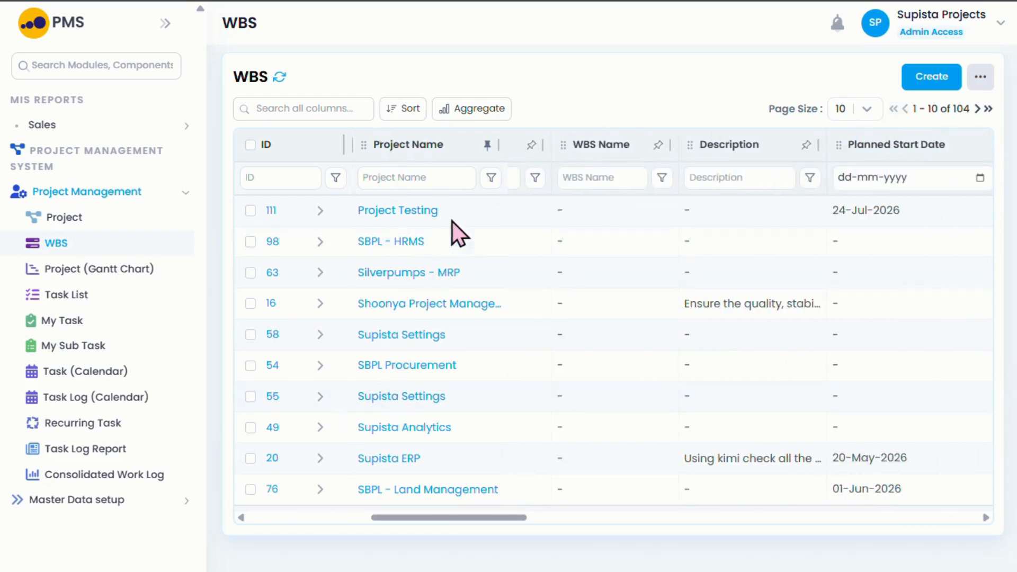
# Step: Unpin the Project Name column and return to the first columns of the WBS table
pyautogui.click(485, 142)
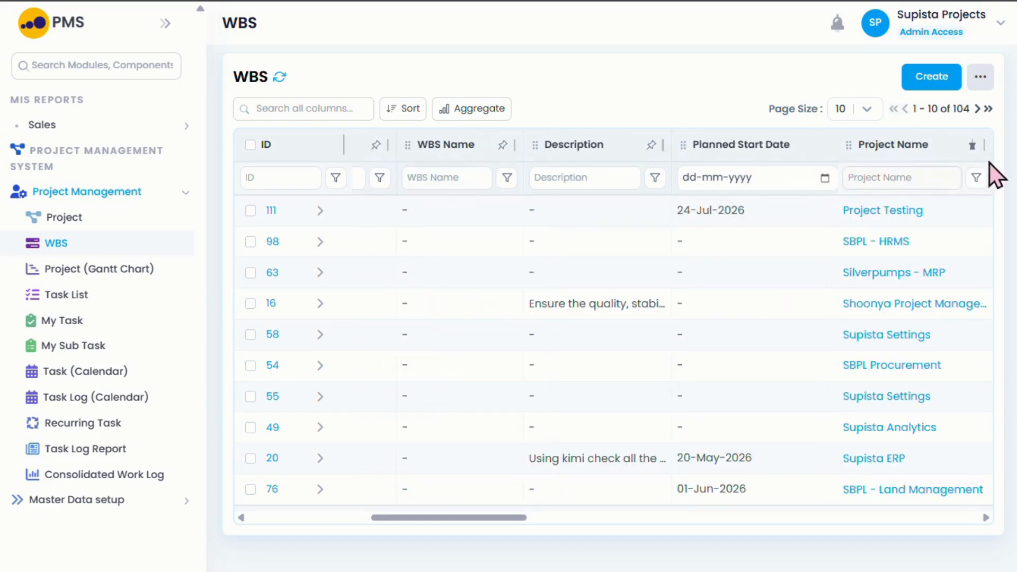
pyautogui.click(976, 144)
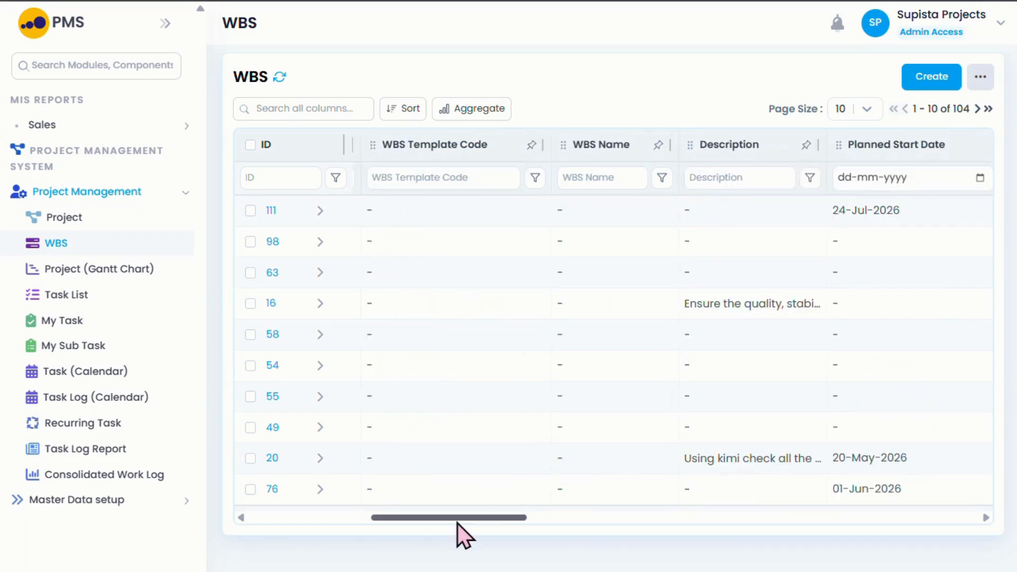
pyautogui.moveTo(454, 523); pyautogui.dragTo(245, 527)
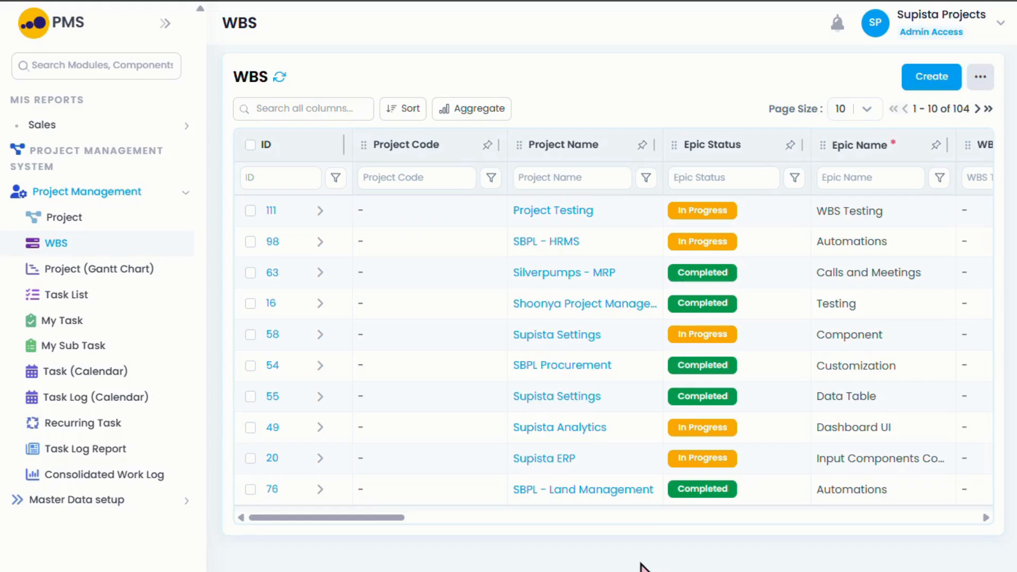
# Step: Filter the WBS table to records whose epic status includes Completed, and clear that filter again
pyautogui.click(795, 178)
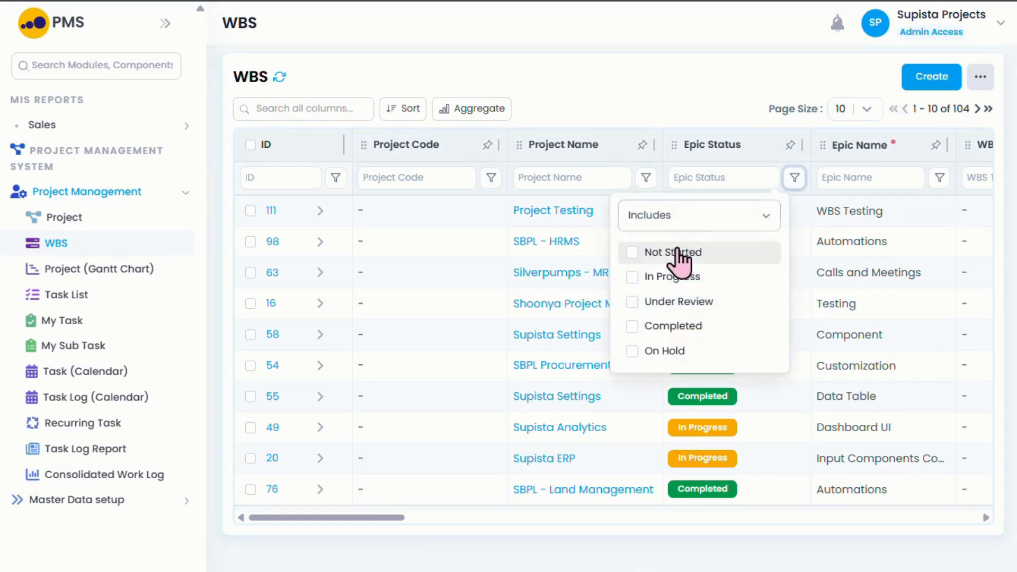
pyautogui.click(674, 326)
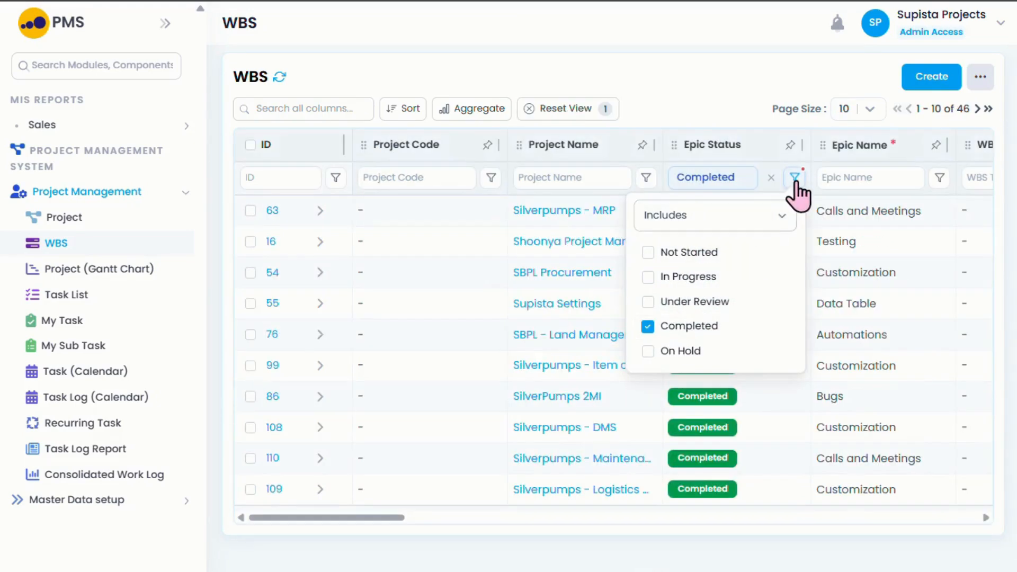
pyautogui.click(687, 103)
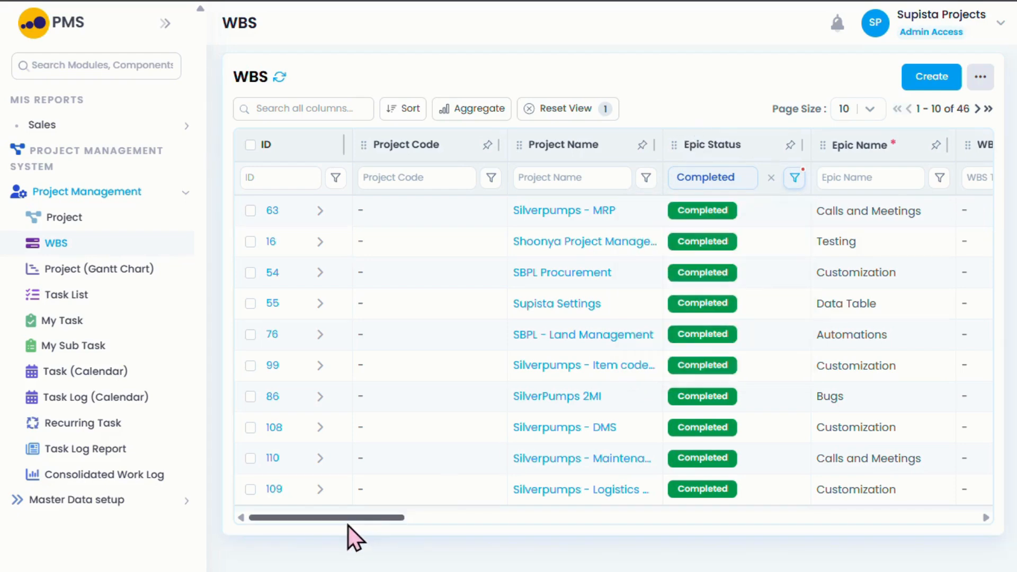
pyautogui.moveTo(348, 525); pyautogui.dragTo(269, 534)
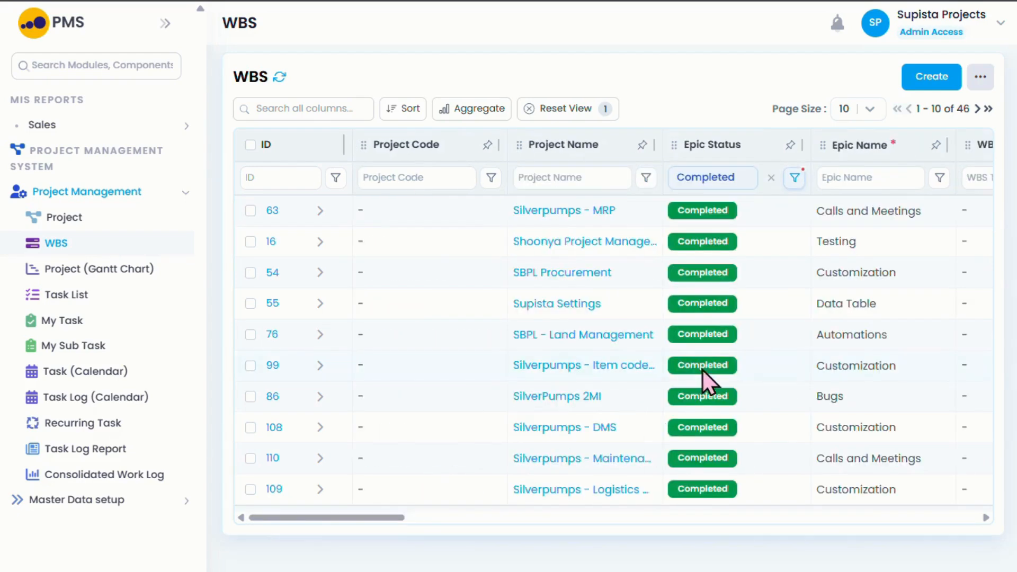
pyautogui.click(772, 178)
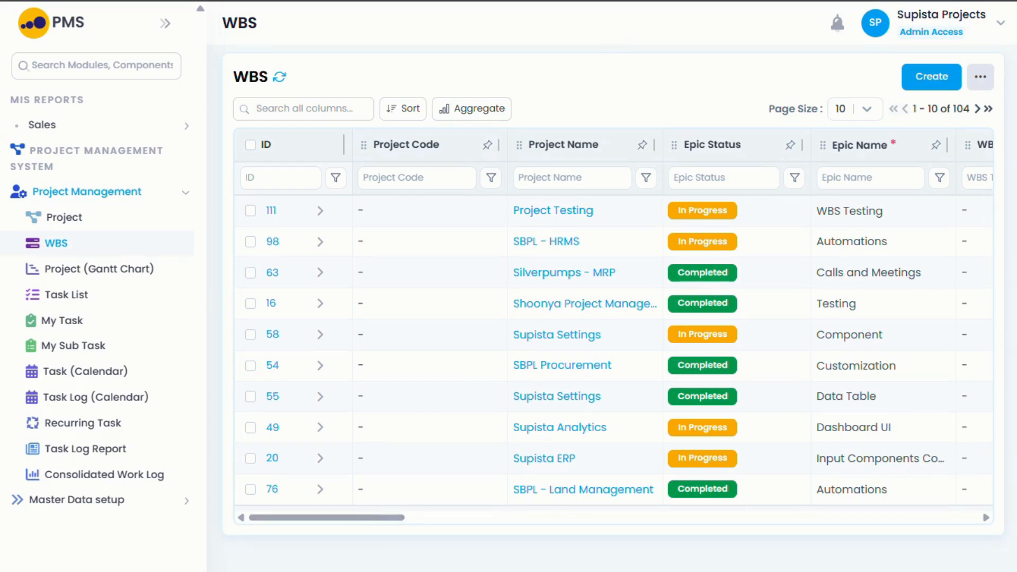
# Step: Add an AVG aggregation for the Total Working Hours column of the WBS table
pyautogui.moveTo(378, 517); pyautogui.dragTo(755, 535)
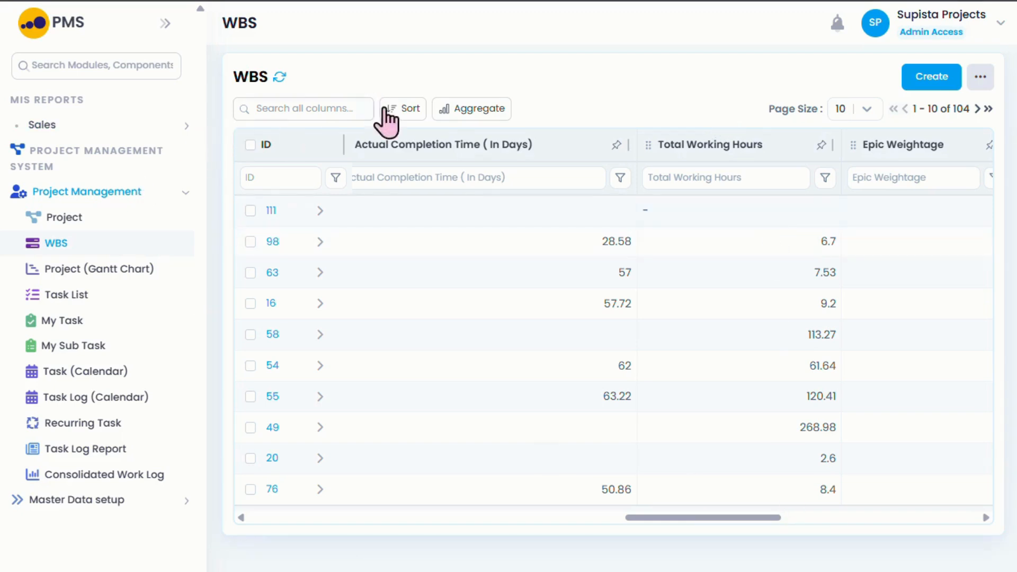
pyautogui.click(451, 115)
pyautogui.scroll(-2, 431, 348)
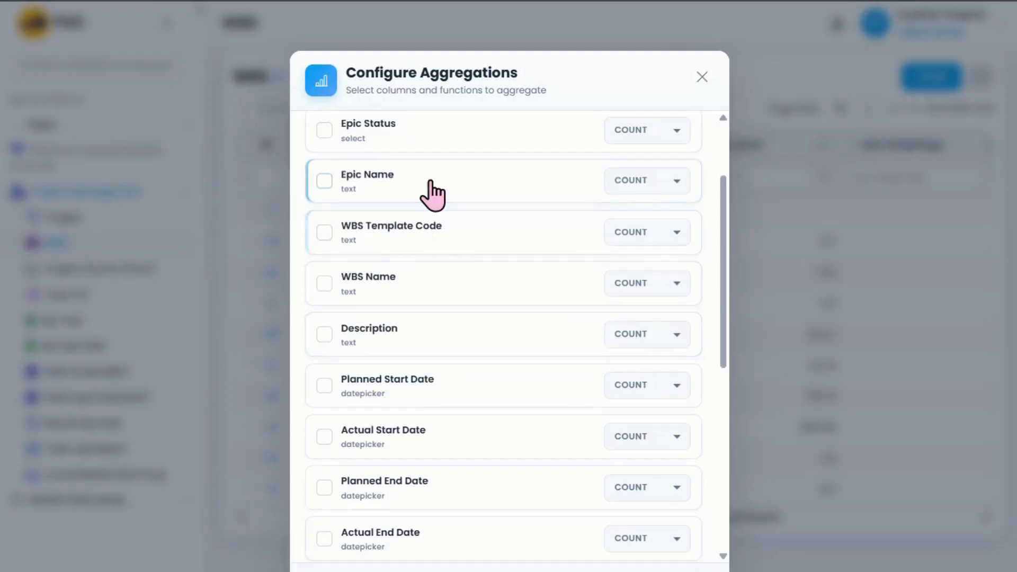
pyautogui.scroll(-2, 430, 212)
pyautogui.scroll(-2, 427, 214)
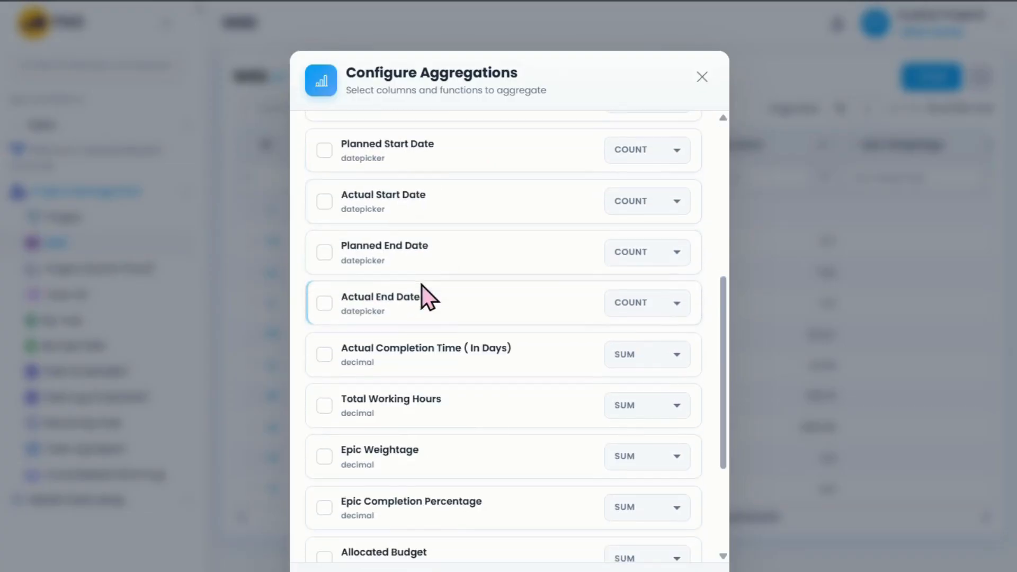
pyautogui.click(324, 406)
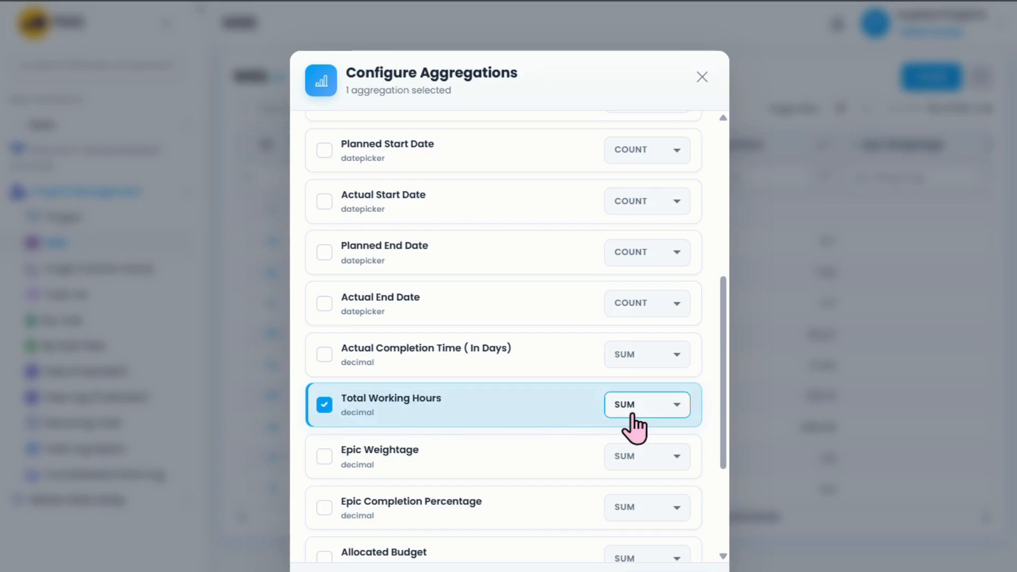
pyautogui.click(622, 412)
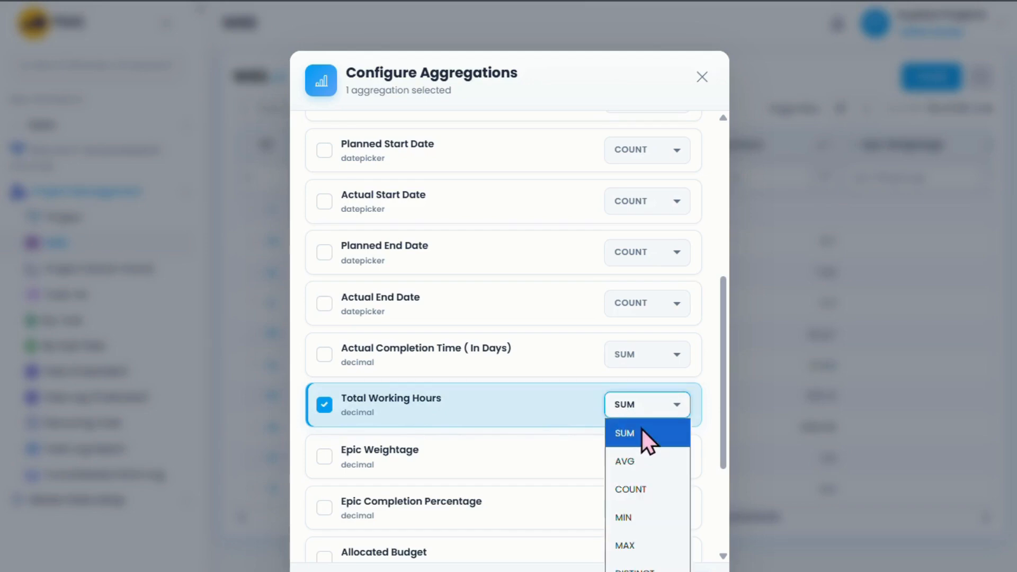
pyautogui.click(639, 460)
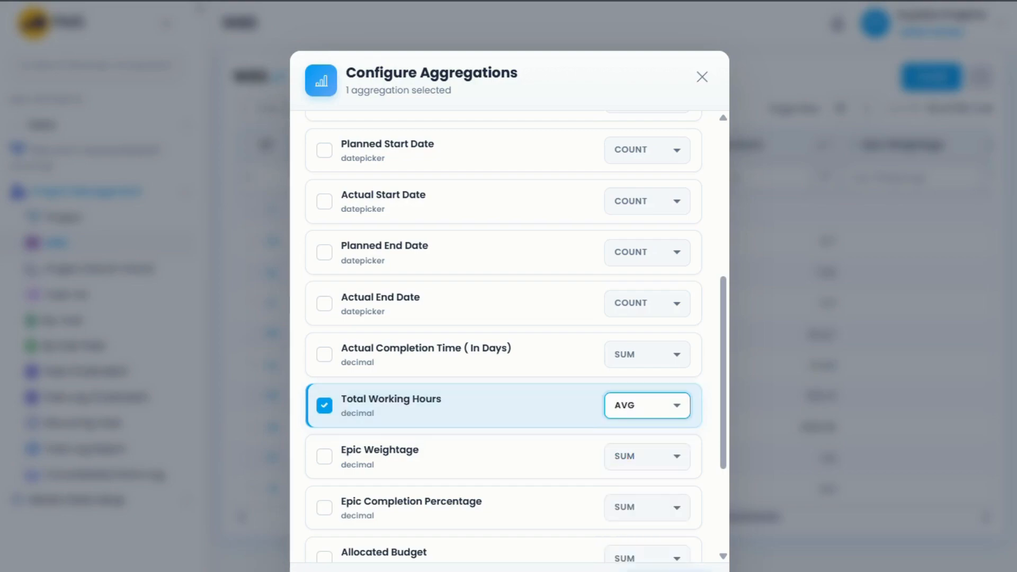
pyautogui.click(674, 571)
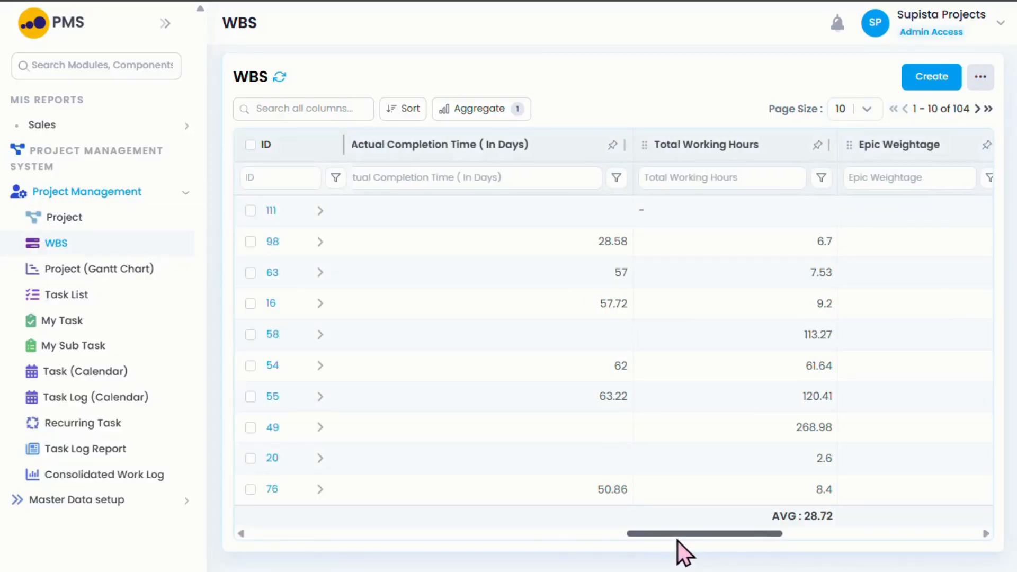
pyautogui.moveTo(679, 541); pyautogui.dragTo(692, 520)
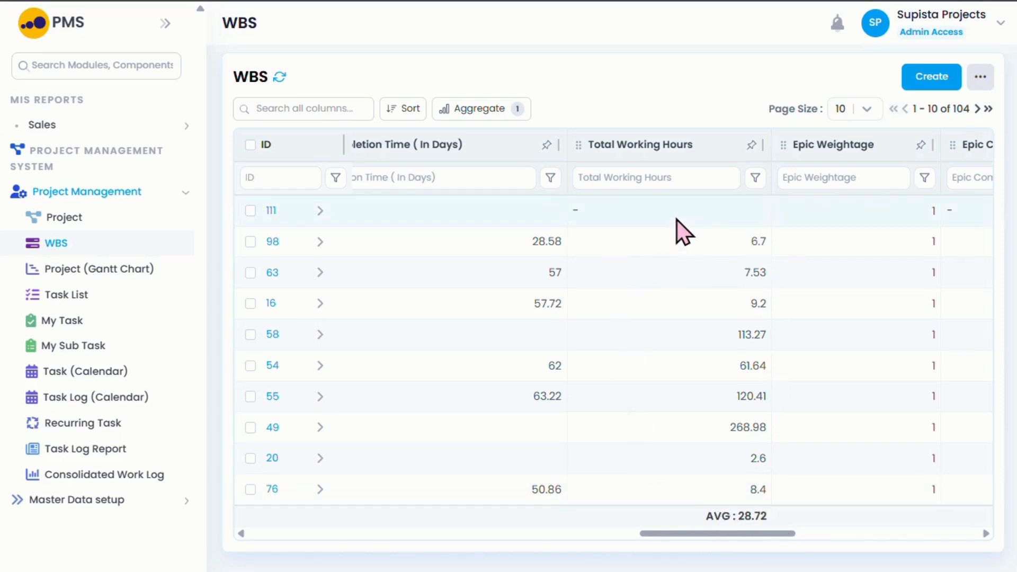
# Step: Change the Total Working Hours aggregation in the WBS table to SUM and apply it
pyautogui.click(490, 109)
pyautogui.scroll(-3, 607, 347)
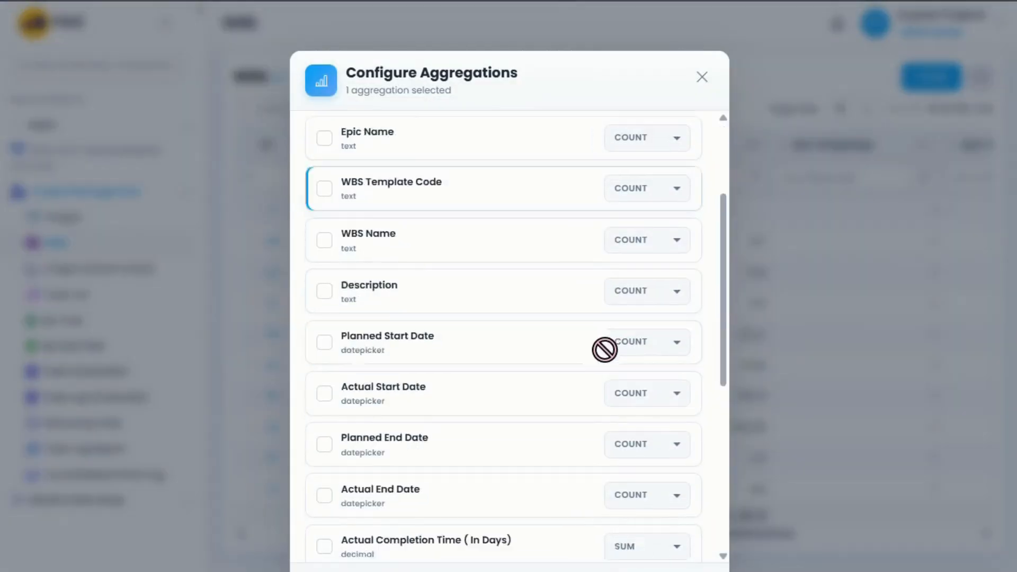
pyautogui.scroll(-4, 605, 350)
pyautogui.click(622, 405)
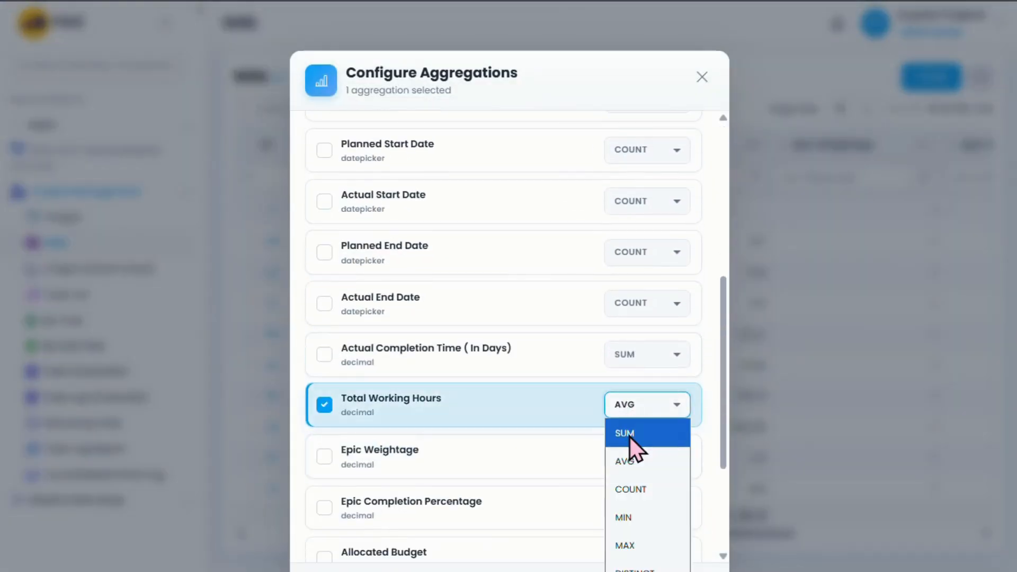
pyautogui.click(630, 434)
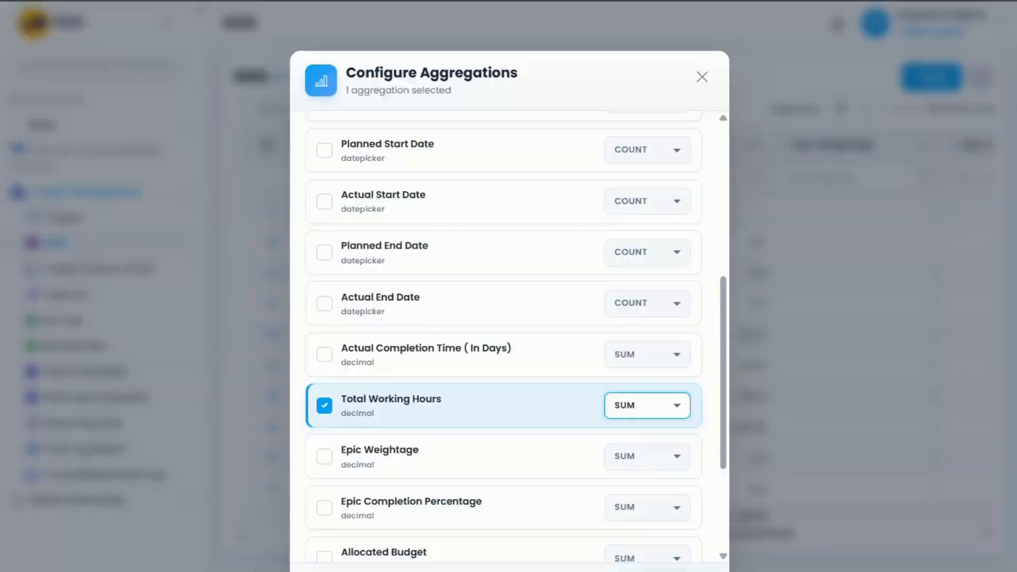
pyautogui.click(660, 571)
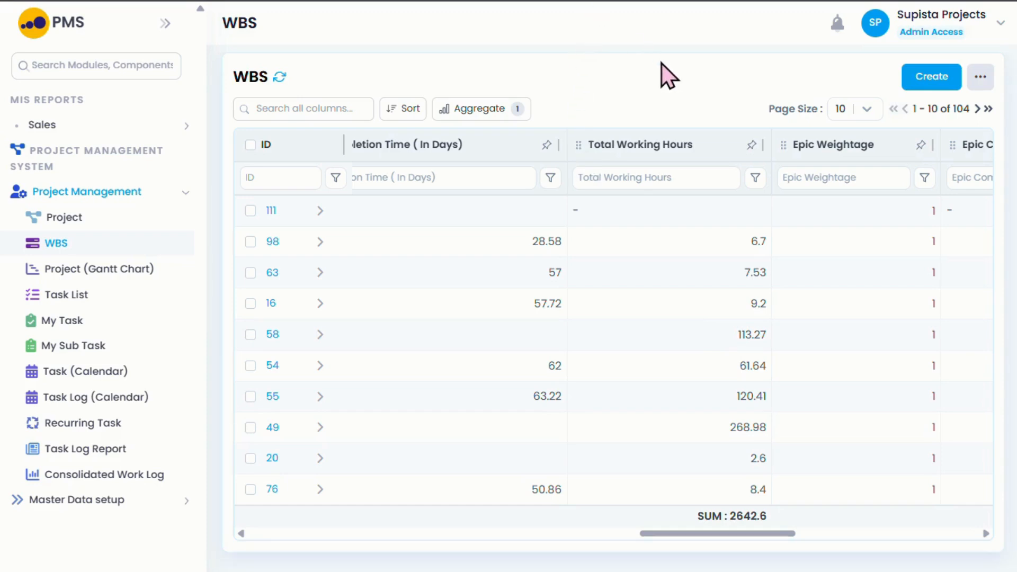
# Step: Export the WBS table as a CSV file
pyautogui.click(981, 75)
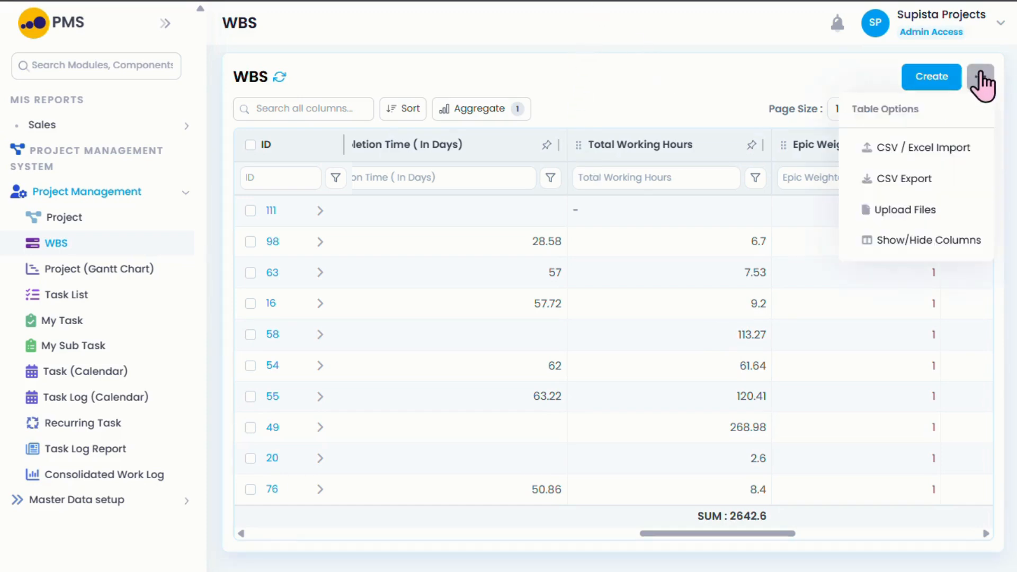
pyautogui.click(915, 186)
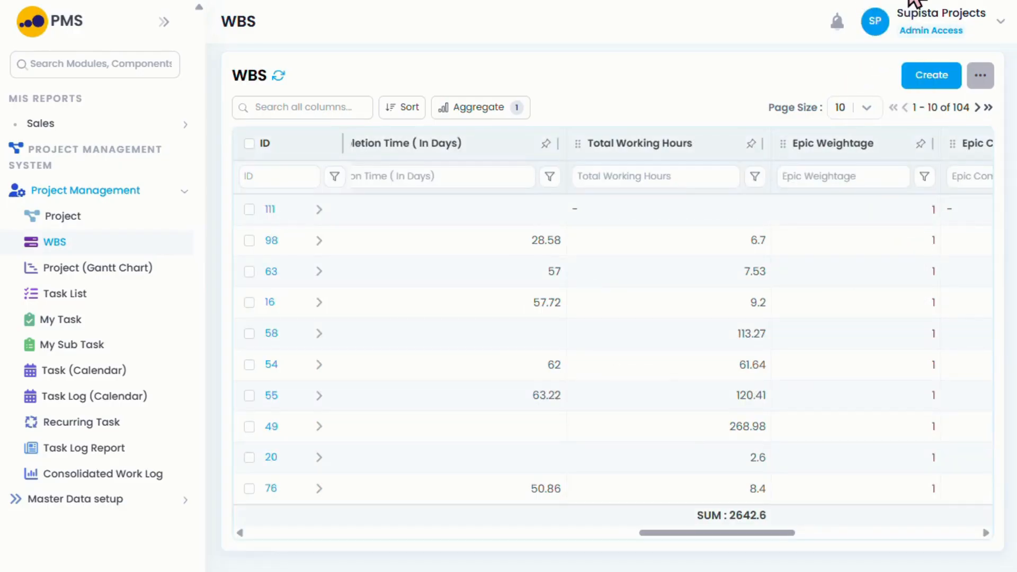